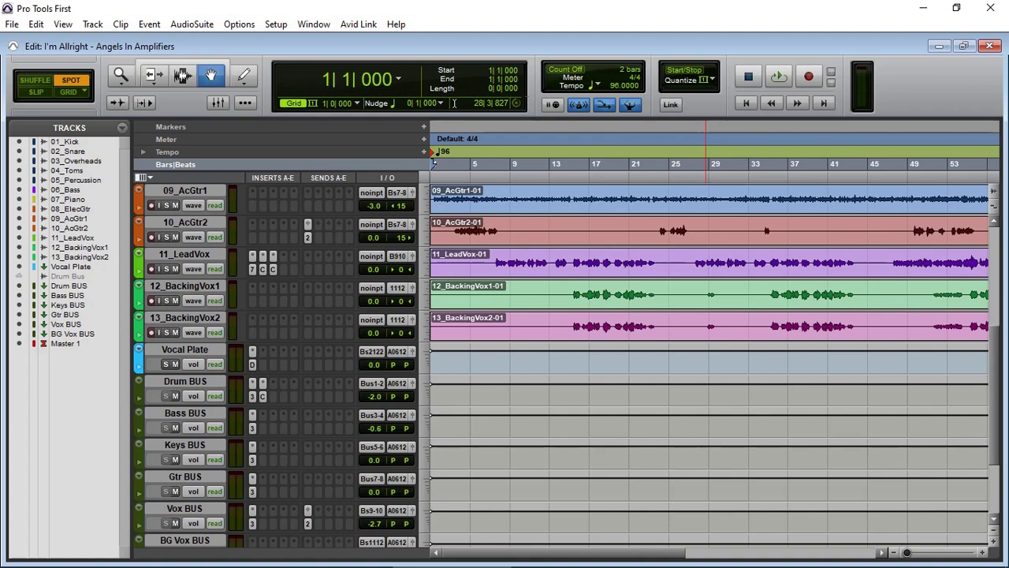
- Check the About Pro Tools First information and scroll the Edit window up to 01_Kick
click(398, 25)
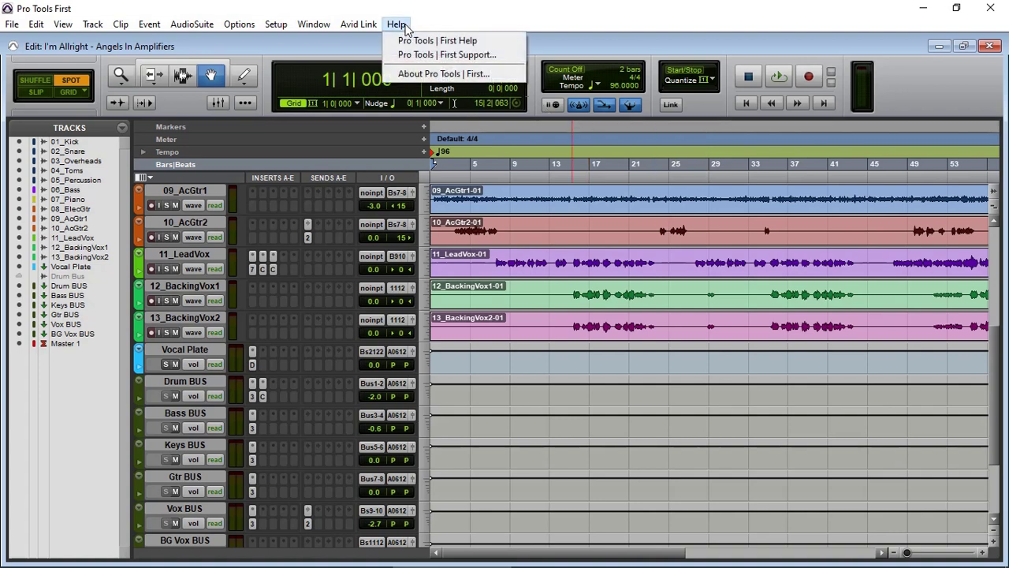
click(432, 75)
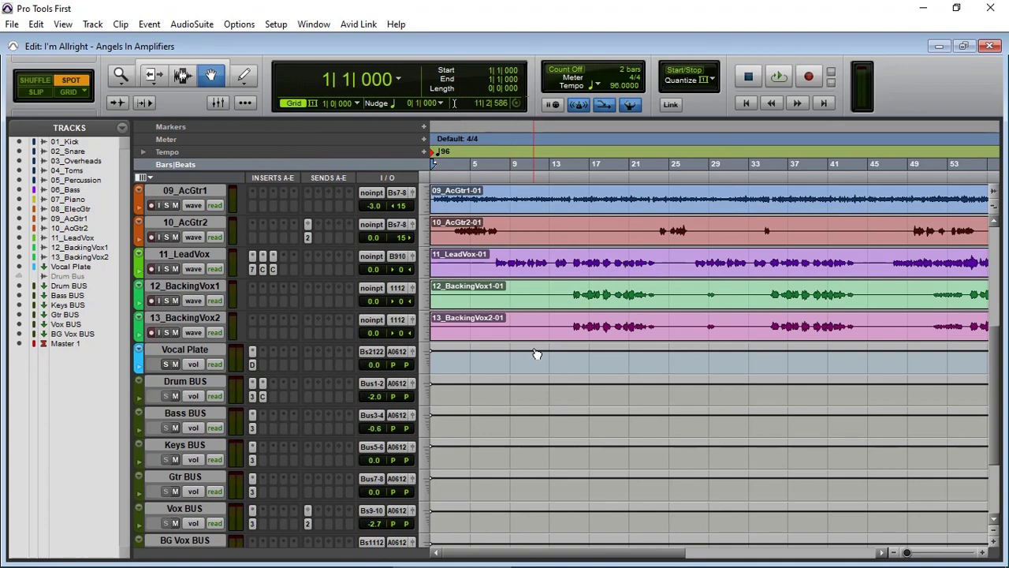
scroll(535, 354, up, 5)
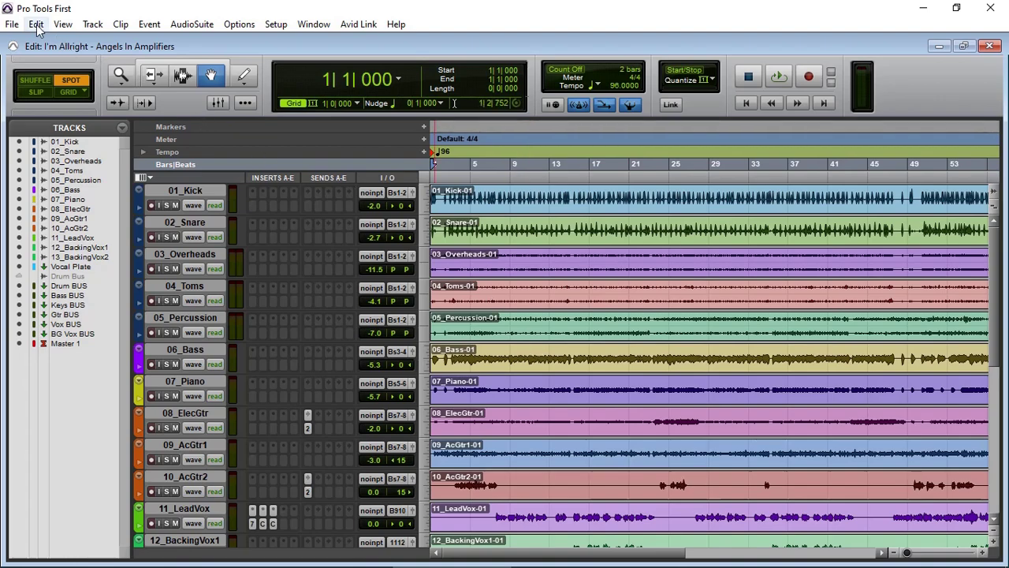
- Bring up the Dashboard through File > Create New to start a new session
click(12, 26)
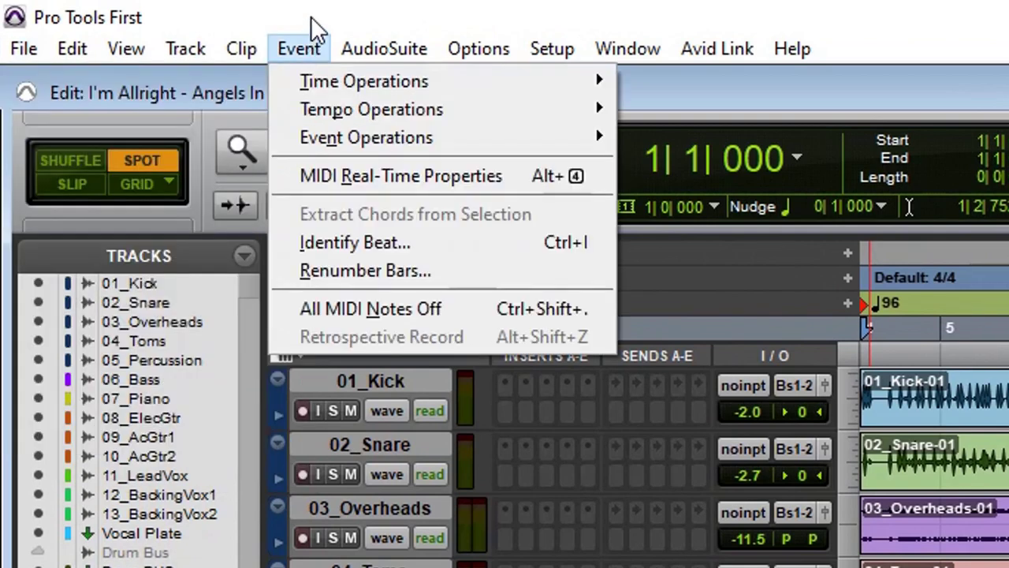
click(315, 28)
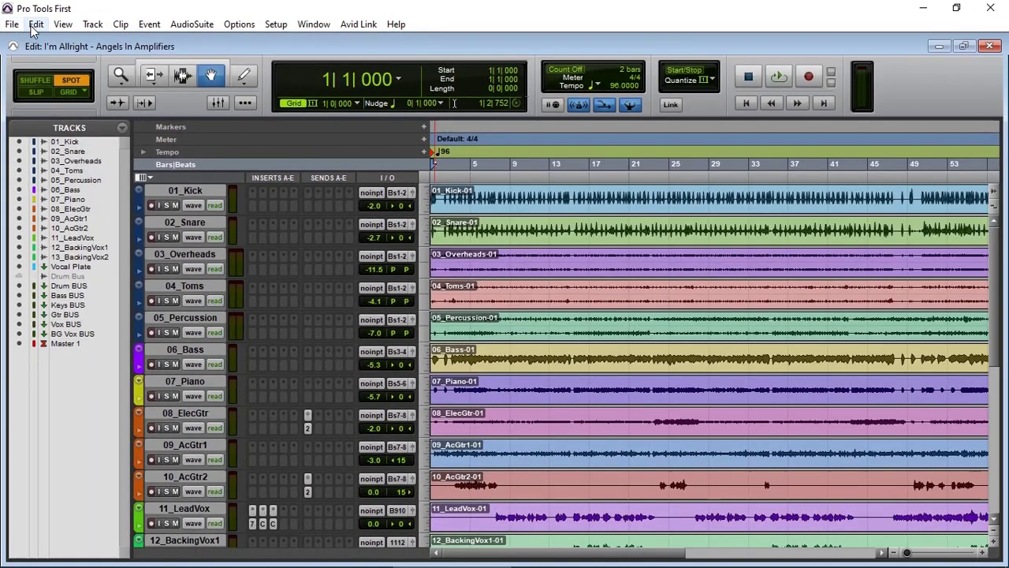
click(21, 44)
click(21, 42)
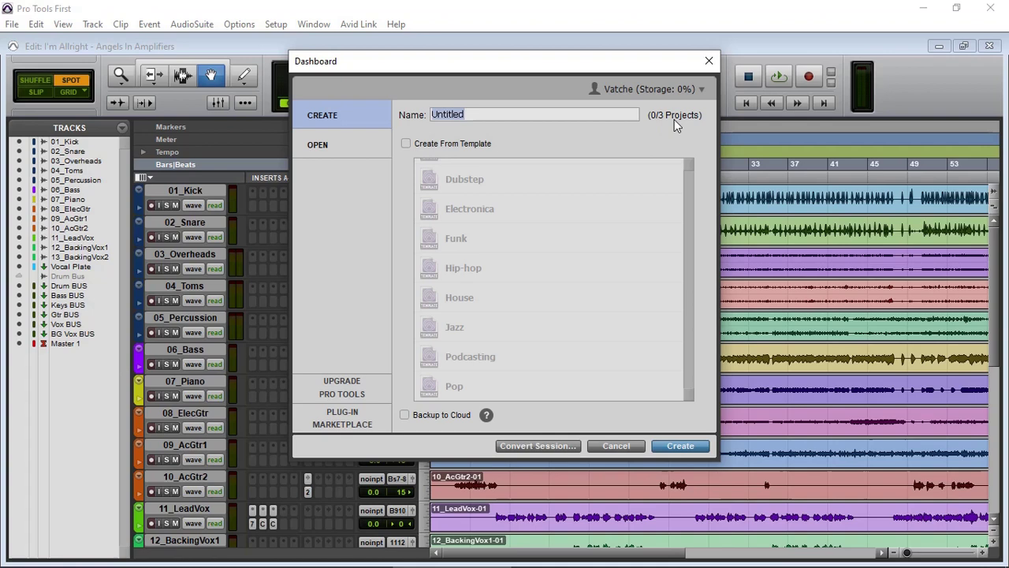
key(ctrl+o)
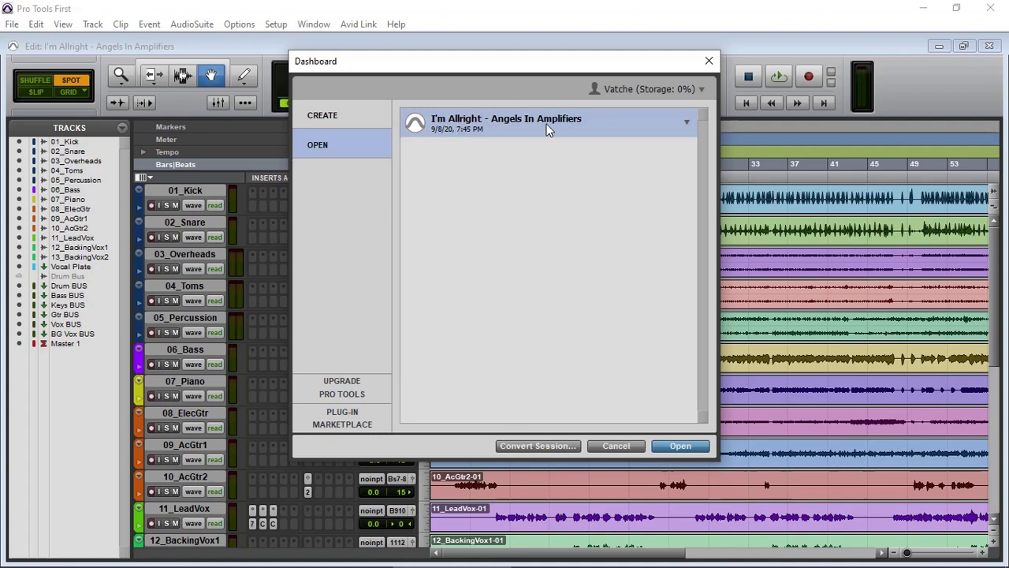
click(686, 124)
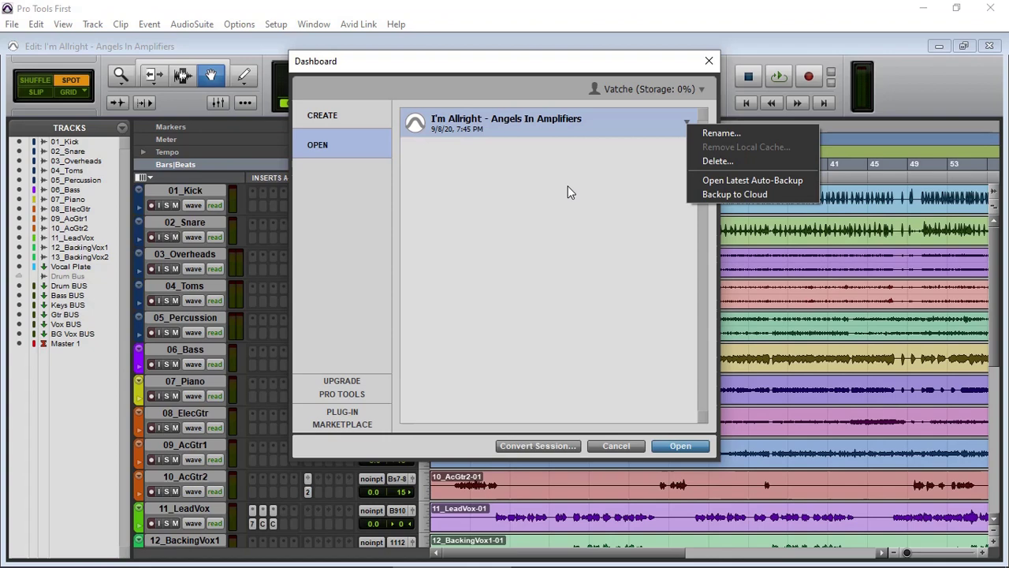
click(321, 117)
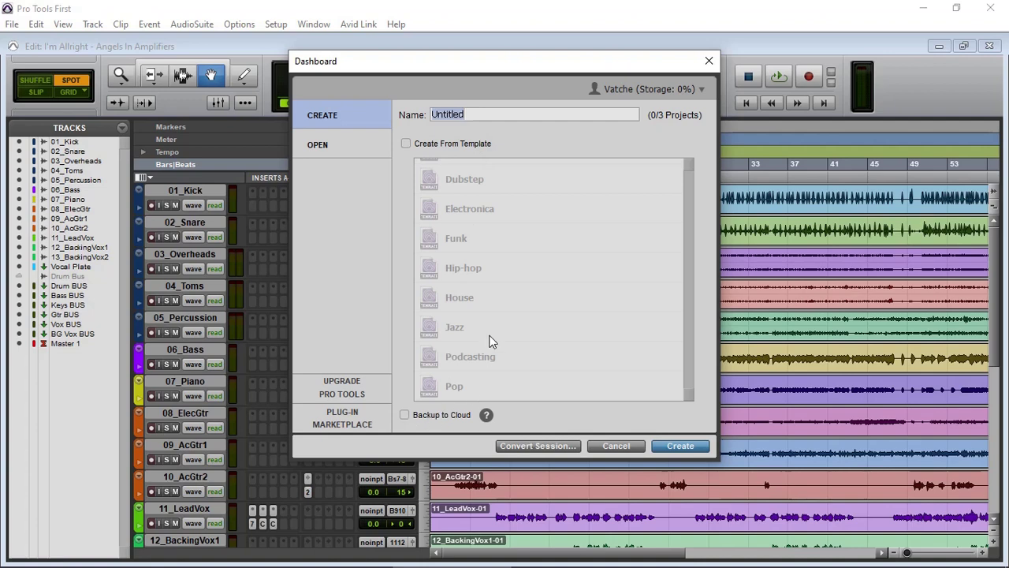
click(622, 447)
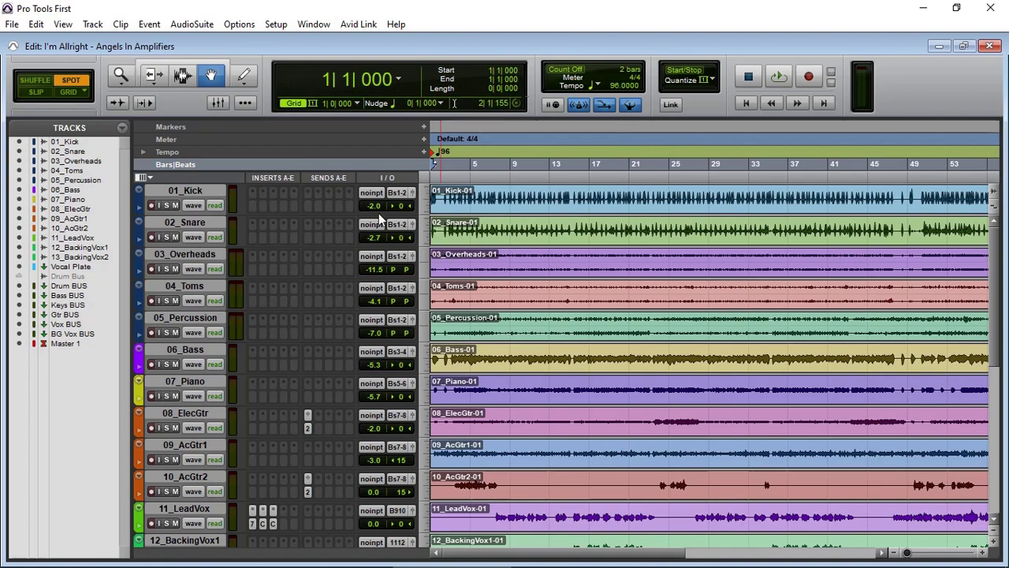
- Show the Mix window with the INSERTS A-E row visible, then scroll across to the Master channel
click(216, 103)
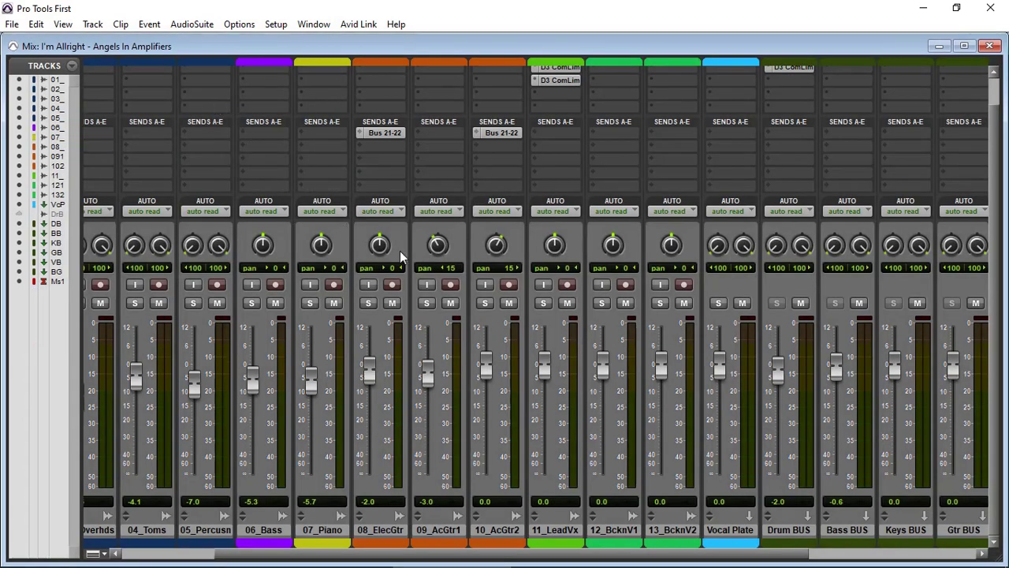
scroll(457, 343, up, 1)
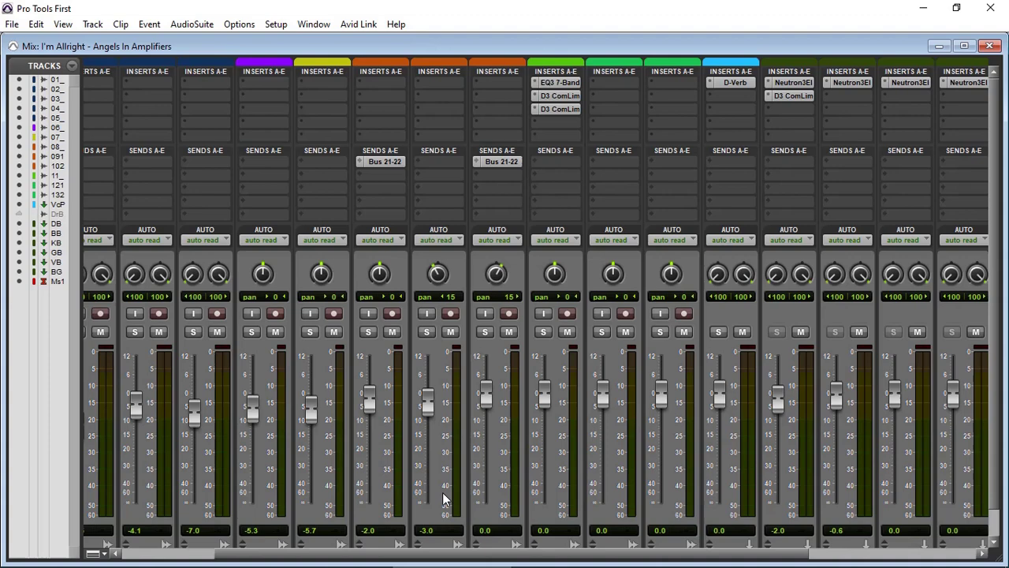
scroll(446, 500, down, 1)
scroll(503, 401, up, 1)
drag(457, 552, 639, 557)
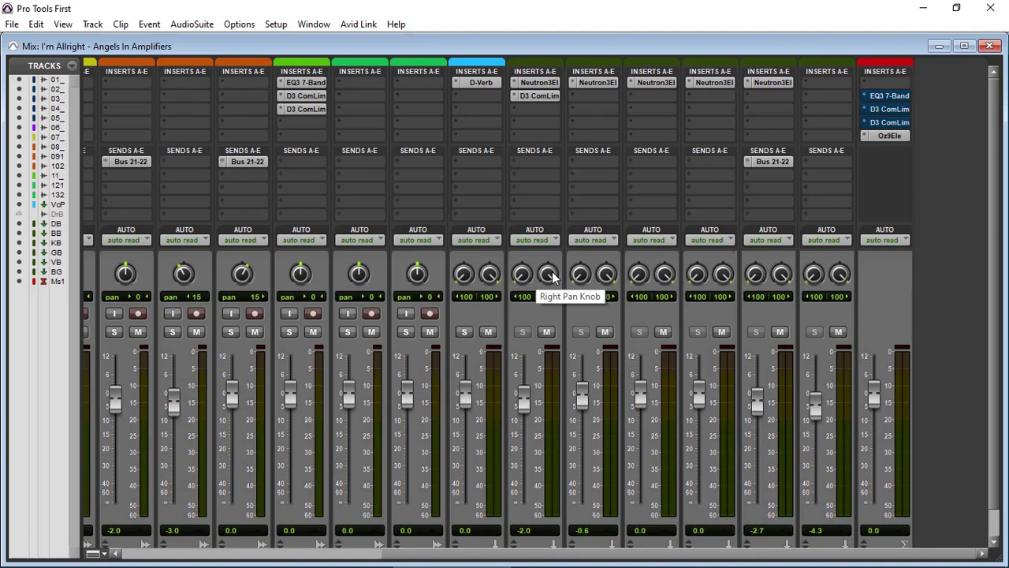
click(537, 83)
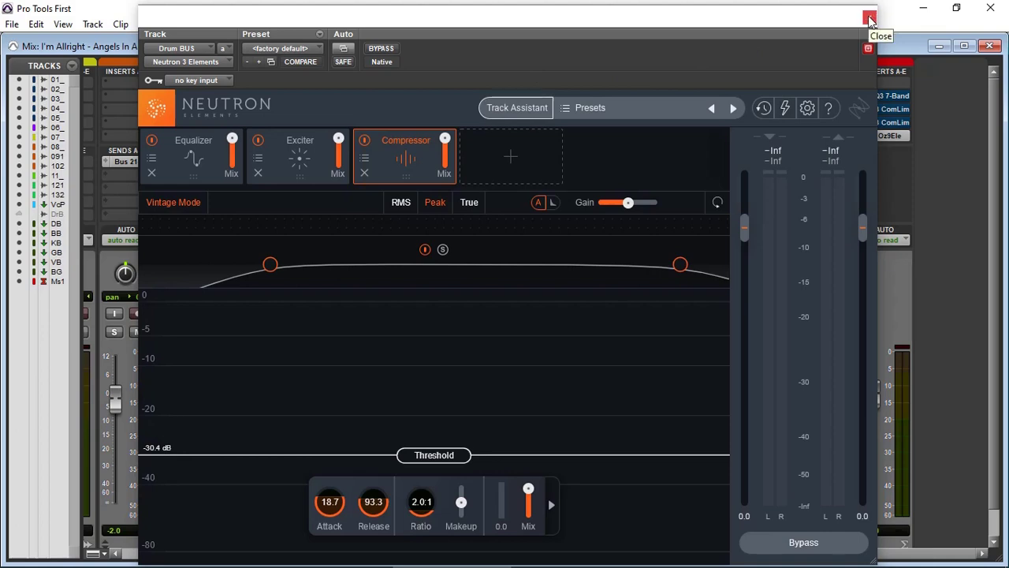
click(870, 18)
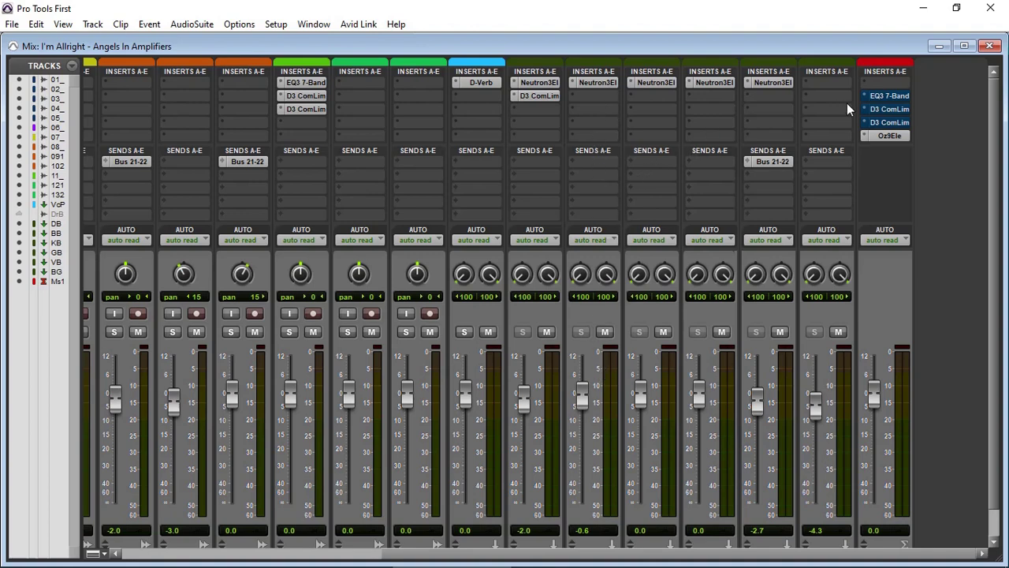
click(888, 135)
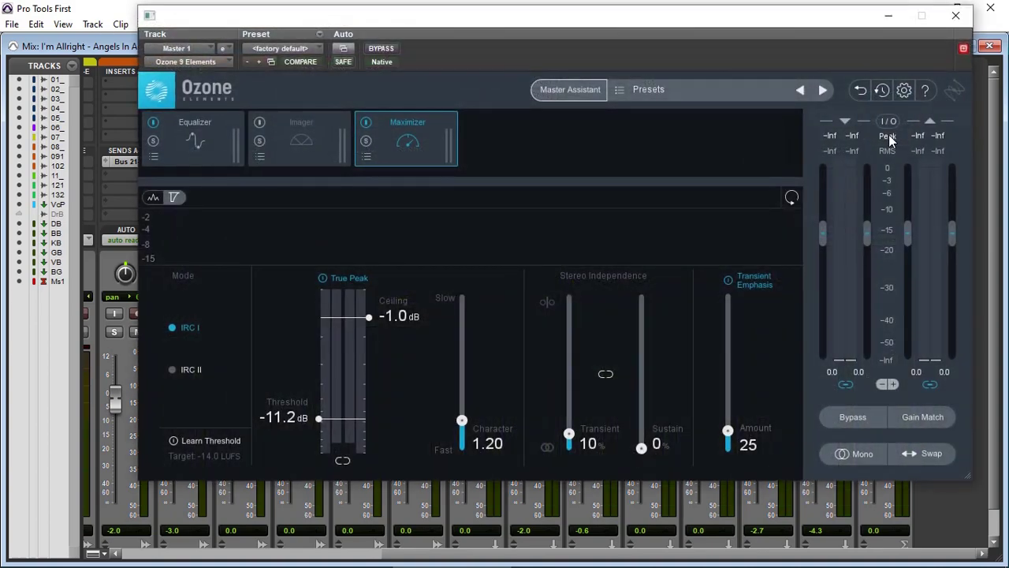
key(ctrl+w)
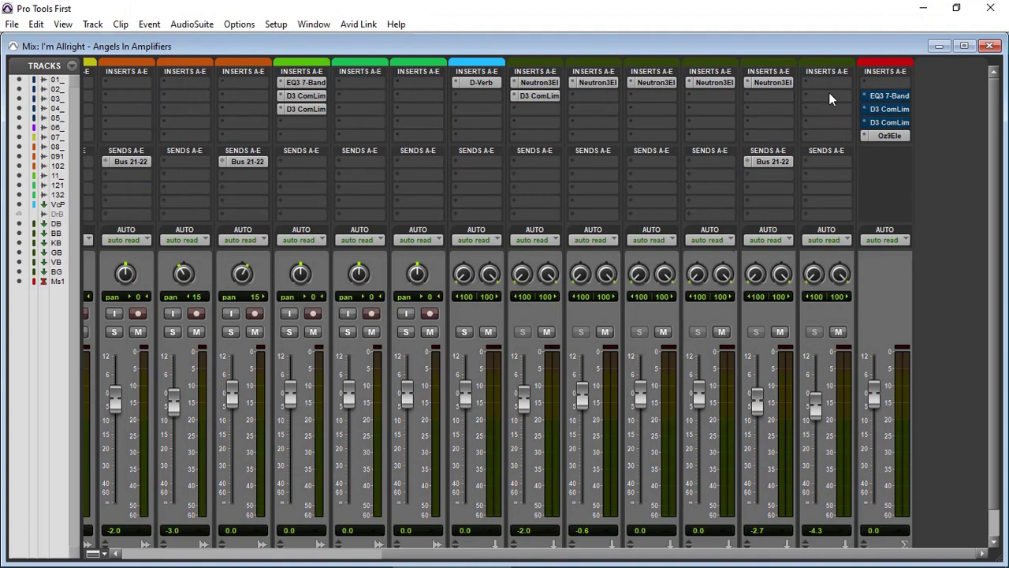
- Browse an empty insert's plug-in categories (Dither, Sound Field, Instrument) and close the list without adding anything
click(425, 81)
mouse_move(481, 124)
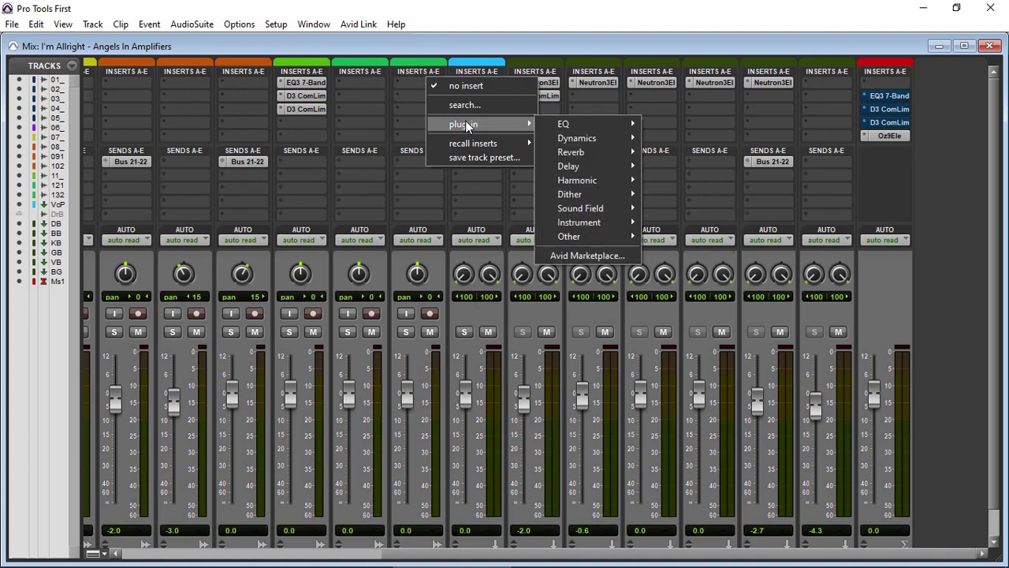
mouse_move(576, 125)
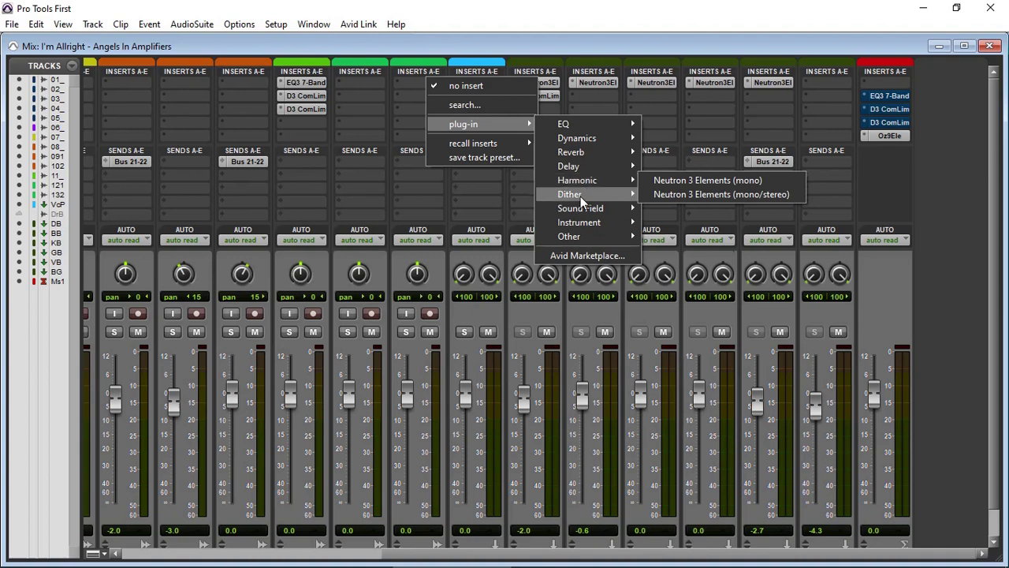
mouse_move(580, 209)
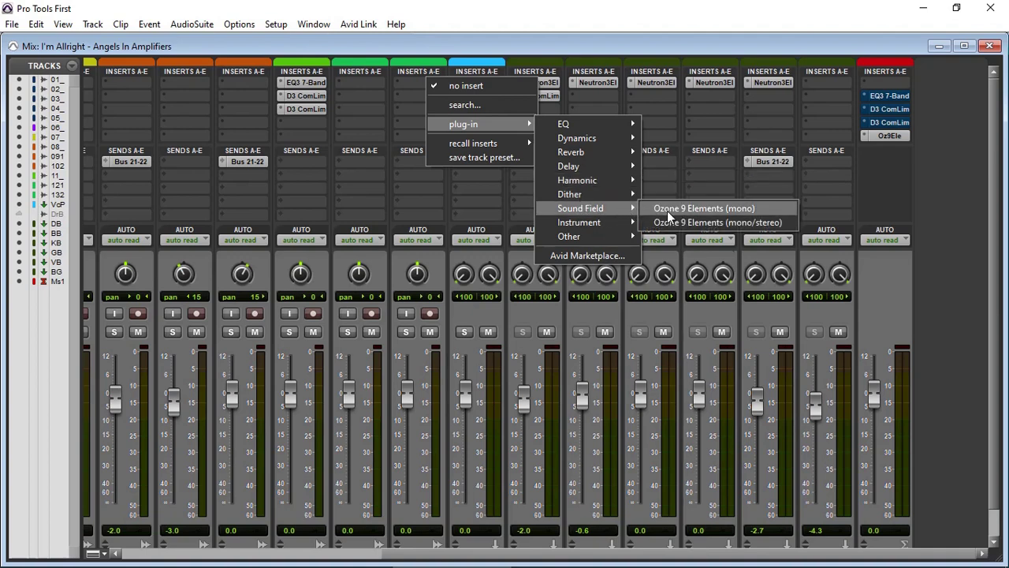
mouse_move(593, 223)
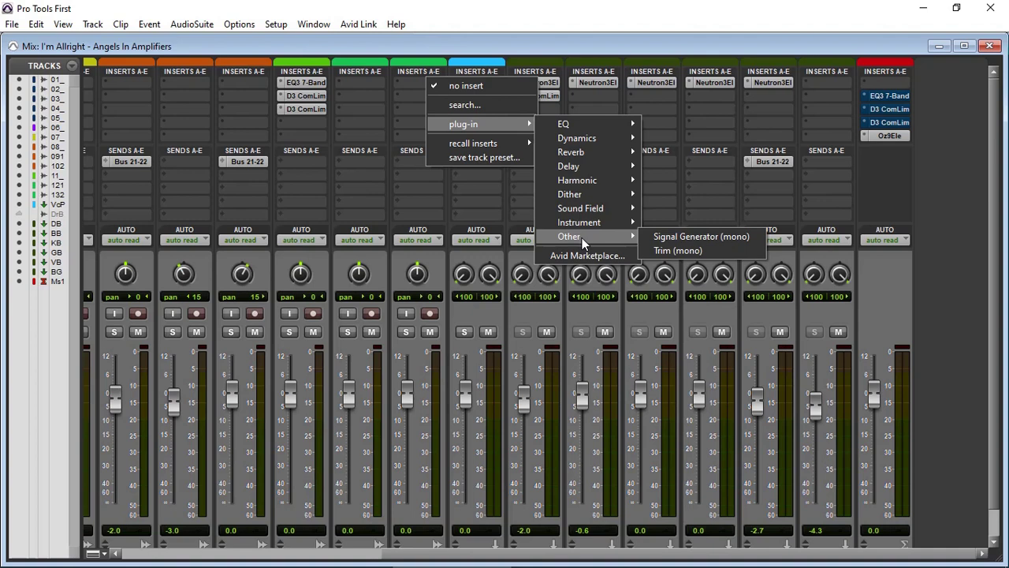
click(542, 47)
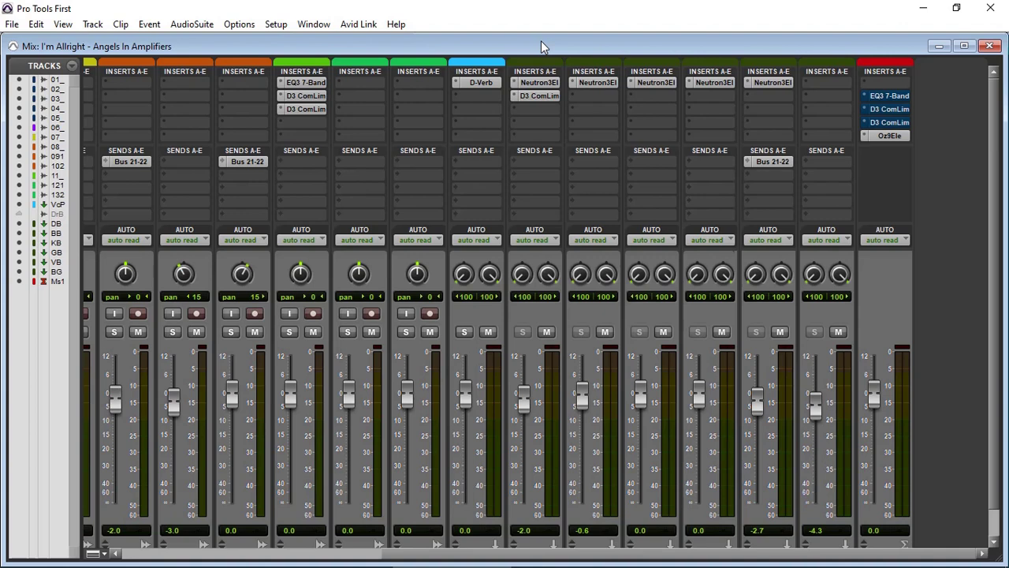
- Open and close Drum BUS's Neutron 3 Elements, then go to the Edit window and start playback
click(536, 83)
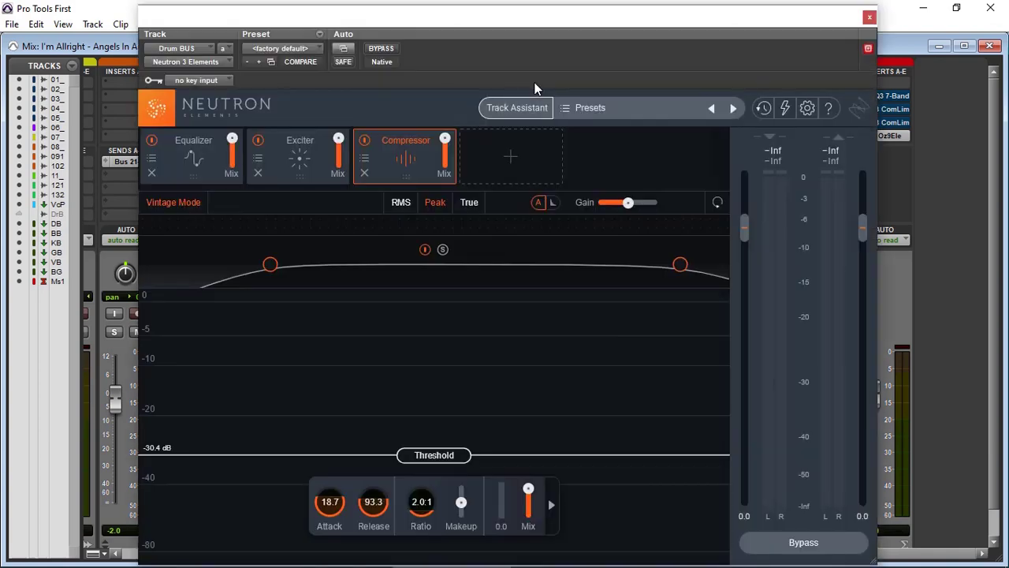
click(869, 17)
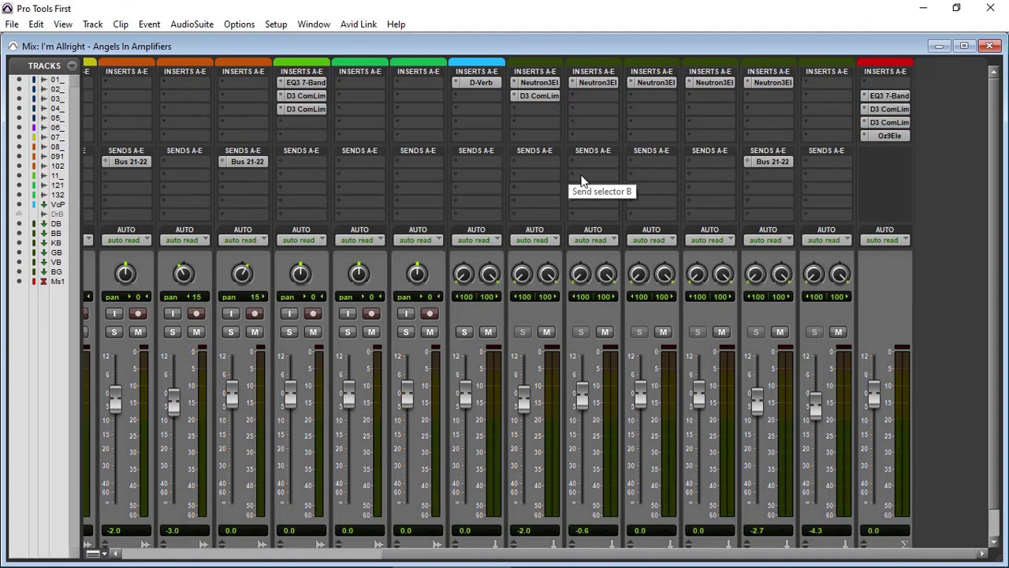
key(ctrl+equal)
key(space)
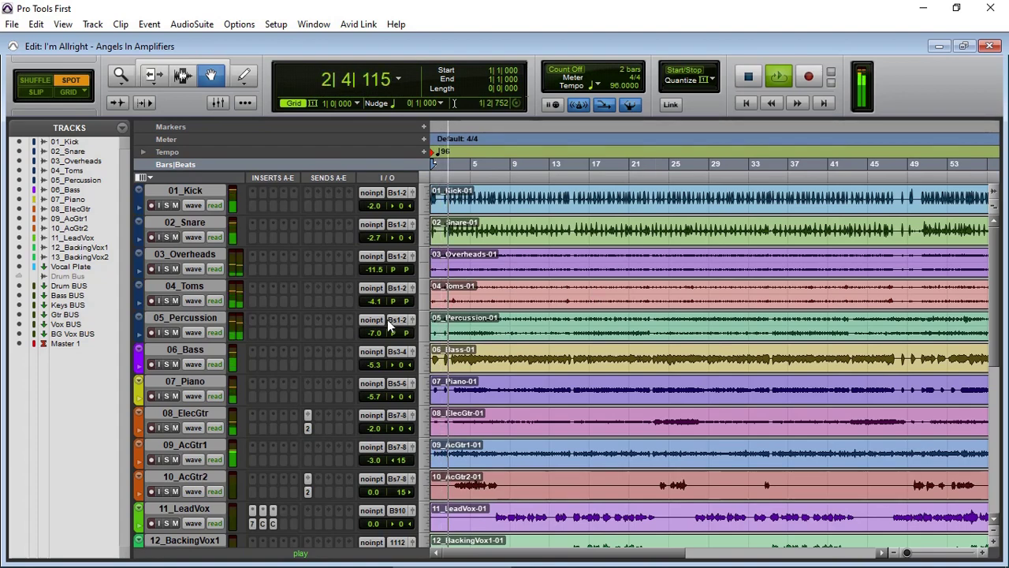
- Review Master 1's inserts: Ozone 9 Elements, EQ3 7-Band, compressor/limiter and Brickwall limiter
scroll(336, 393, down, 9)
scroll(336, 393, down, 3)
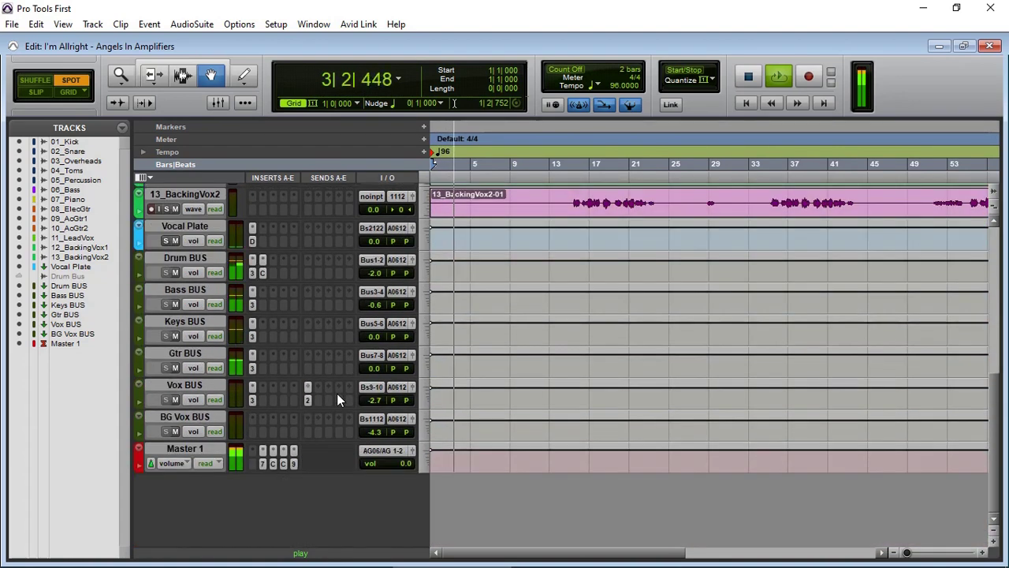
click(294, 463)
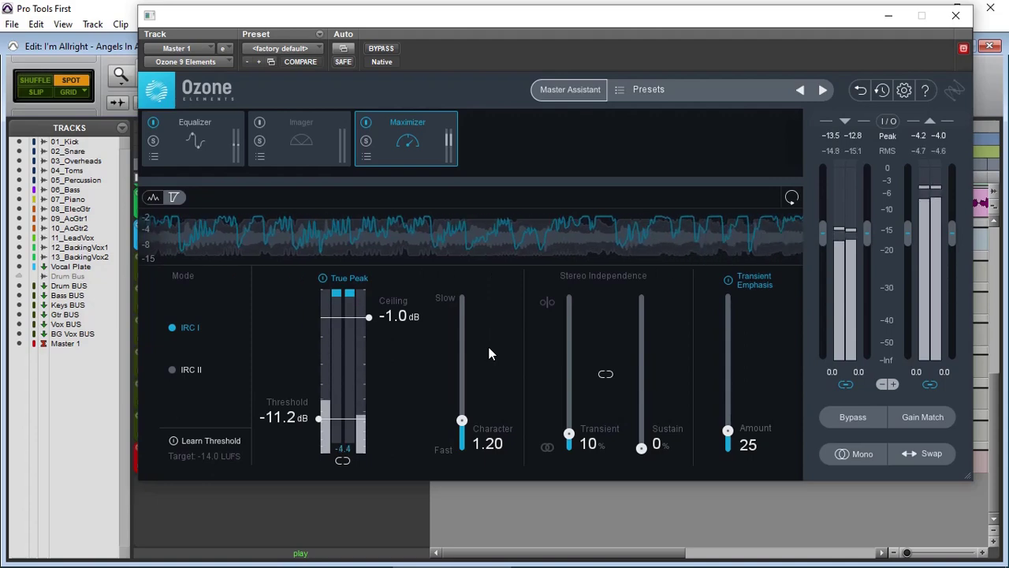
click(956, 15)
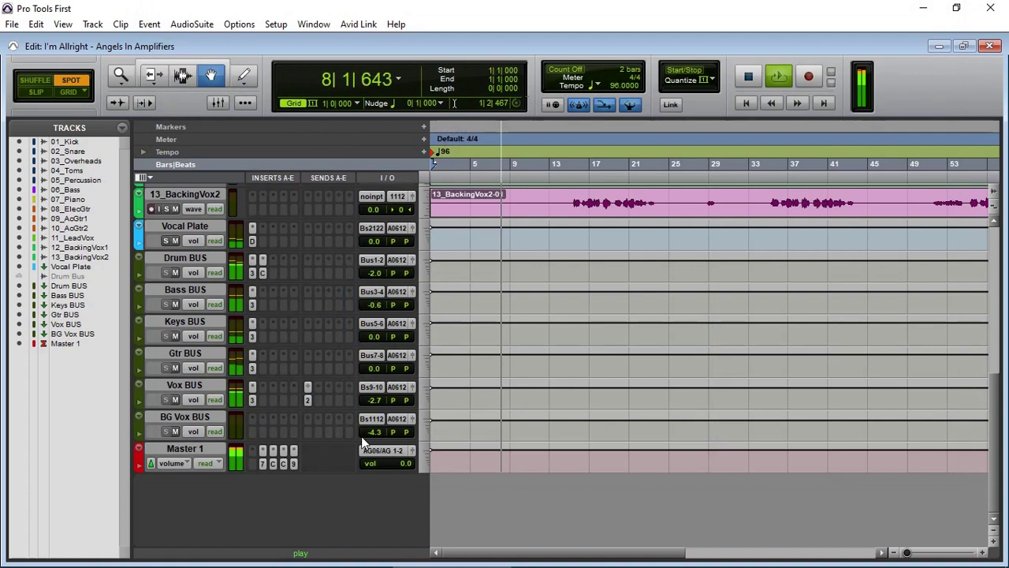
click(264, 463)
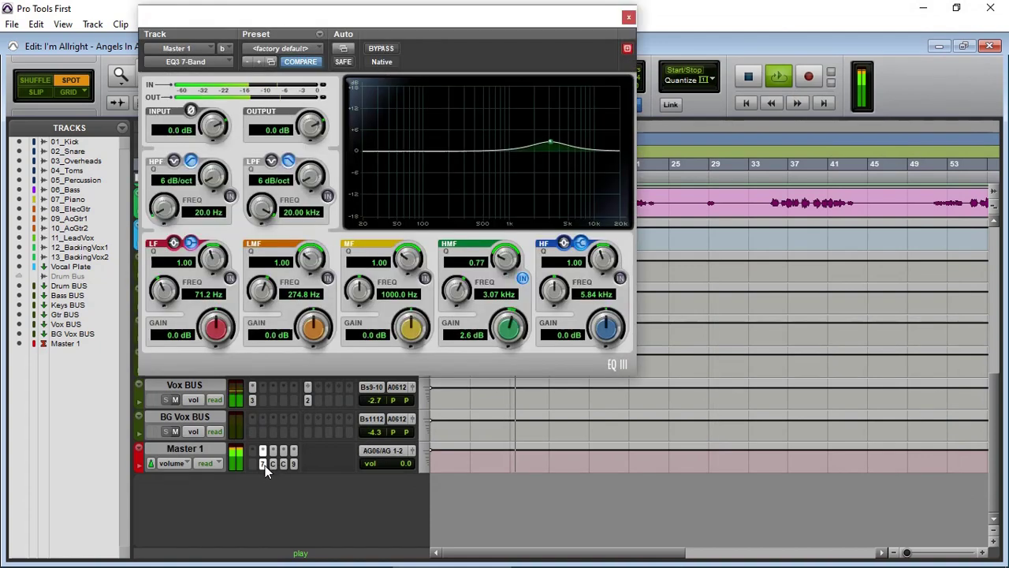
click(272, 465)
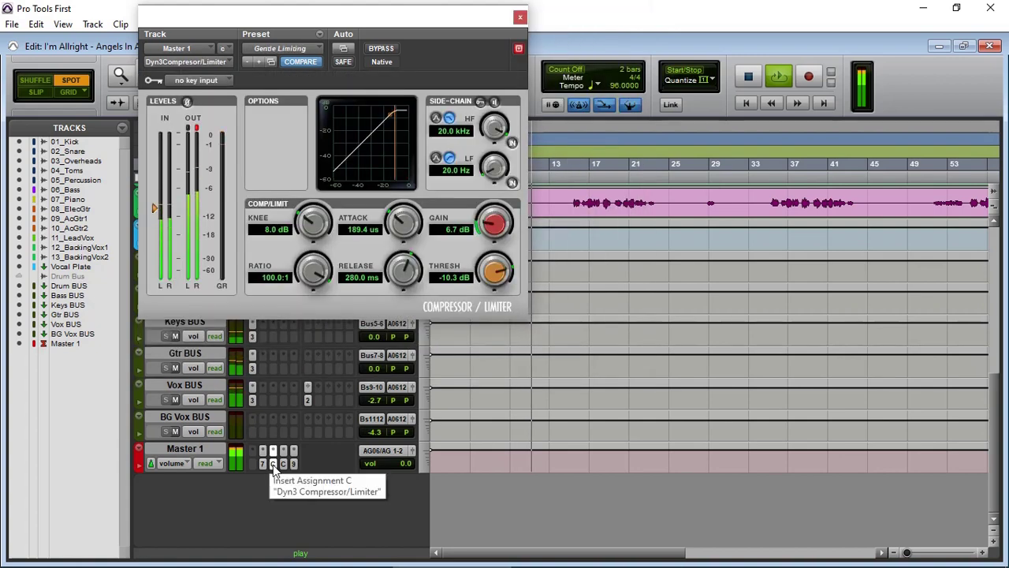
click(283, 463)
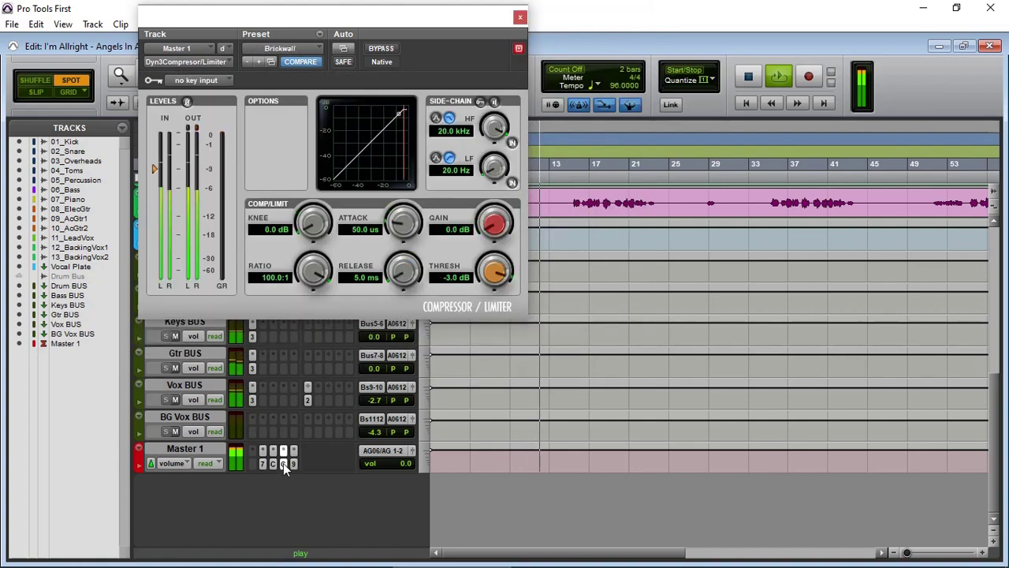
click(520, 18)
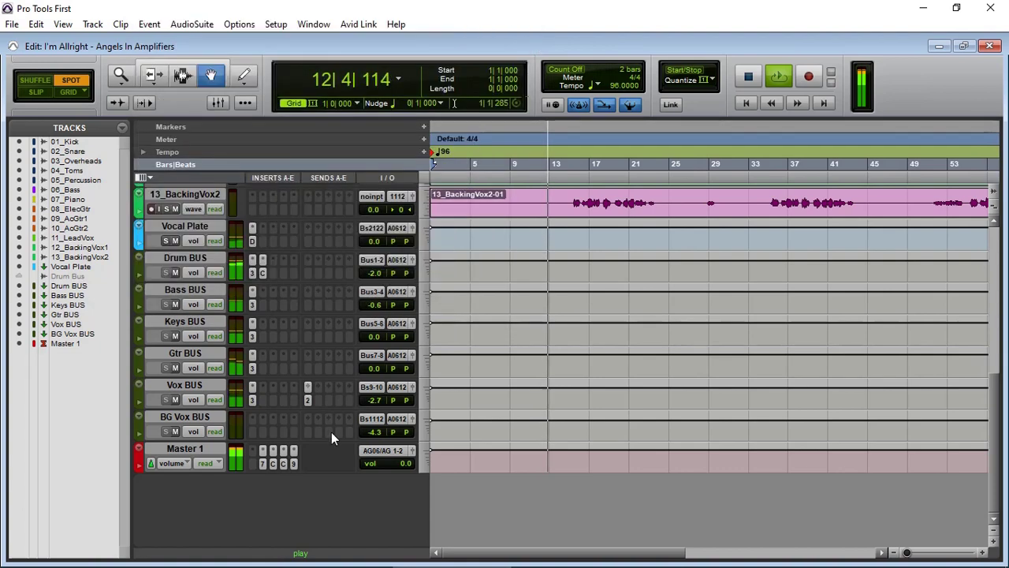
- Bypass Ozone 9 Elements on Master 1, check Drum BUS Neutron, and stop playback
right_click(295, 462)
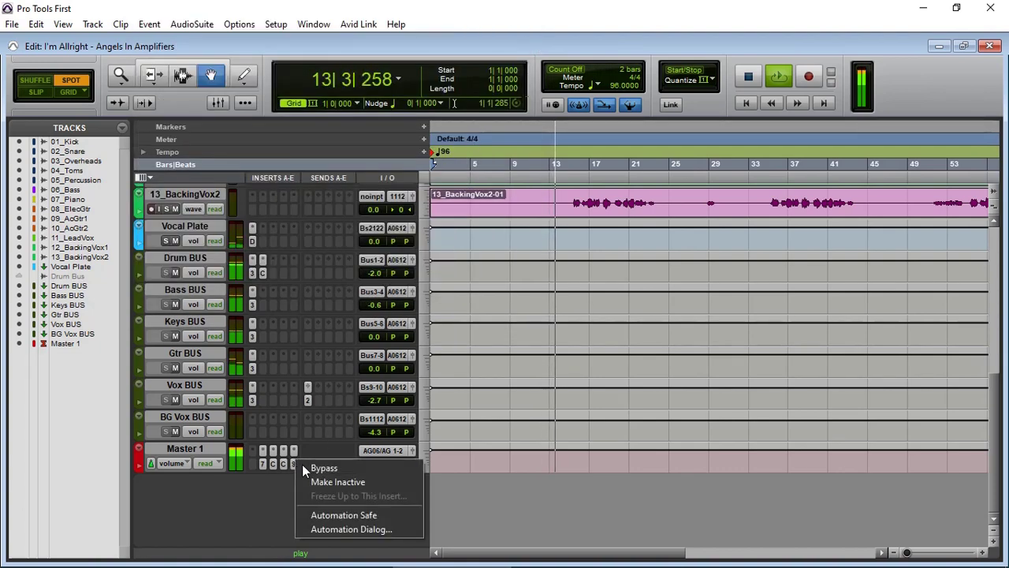
click(315, 467)
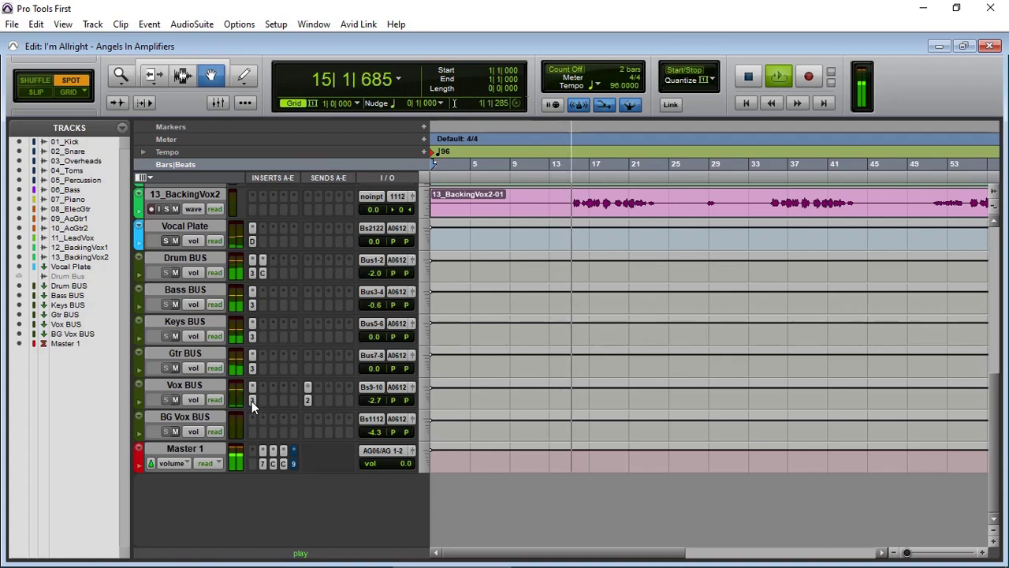
click(251, 273)
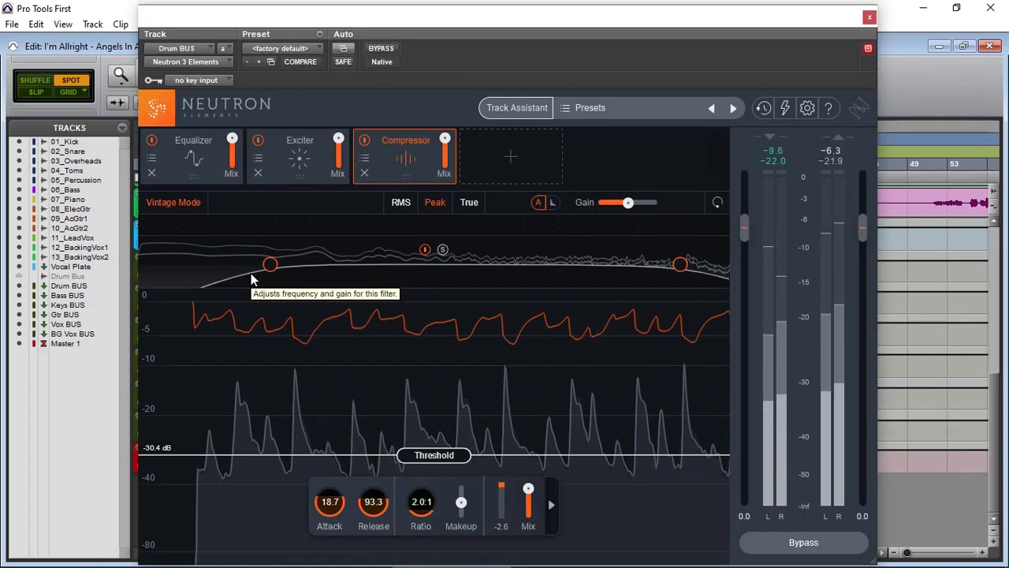
click(869, 17)
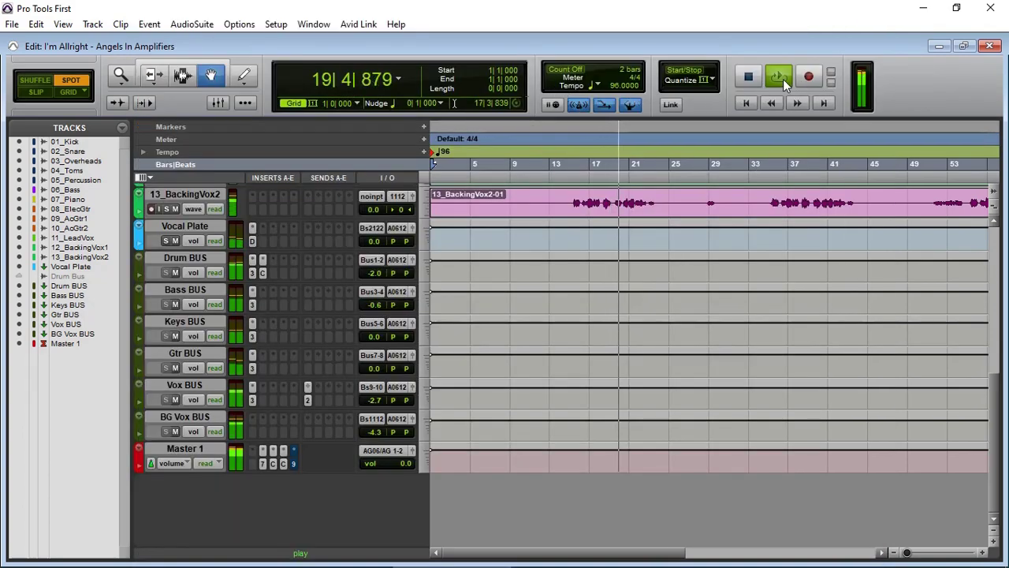
click(750, 80)
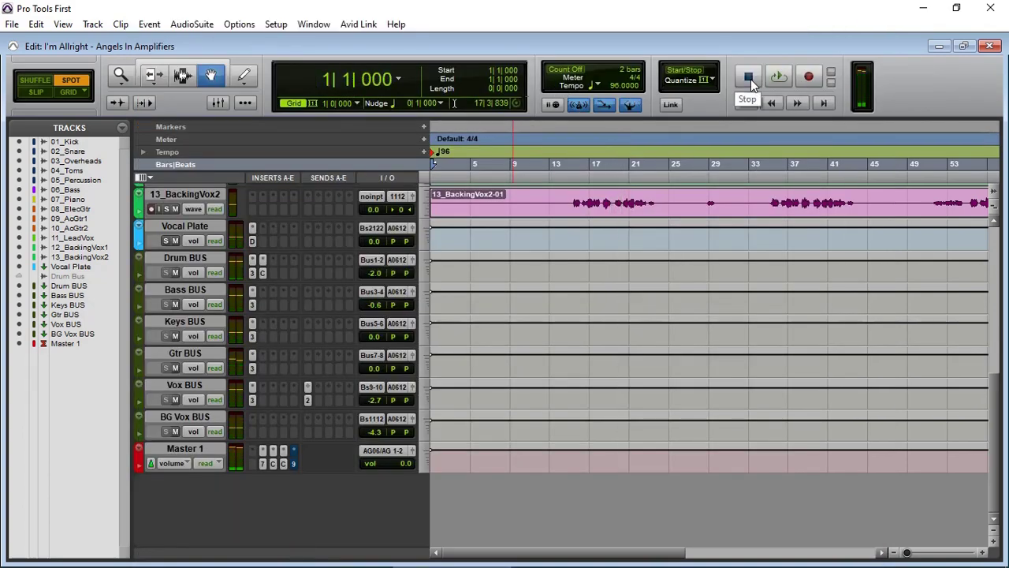